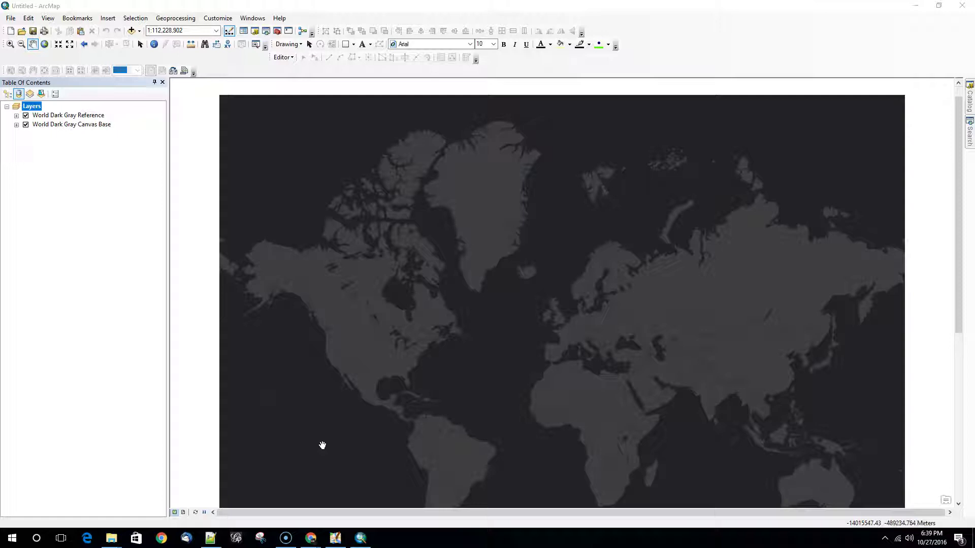
- Close Chrome's OpenStreetMap Key:surface wiki window and minimize Chrome to reveal ArcMap's world map
mouse_move(311, 537)
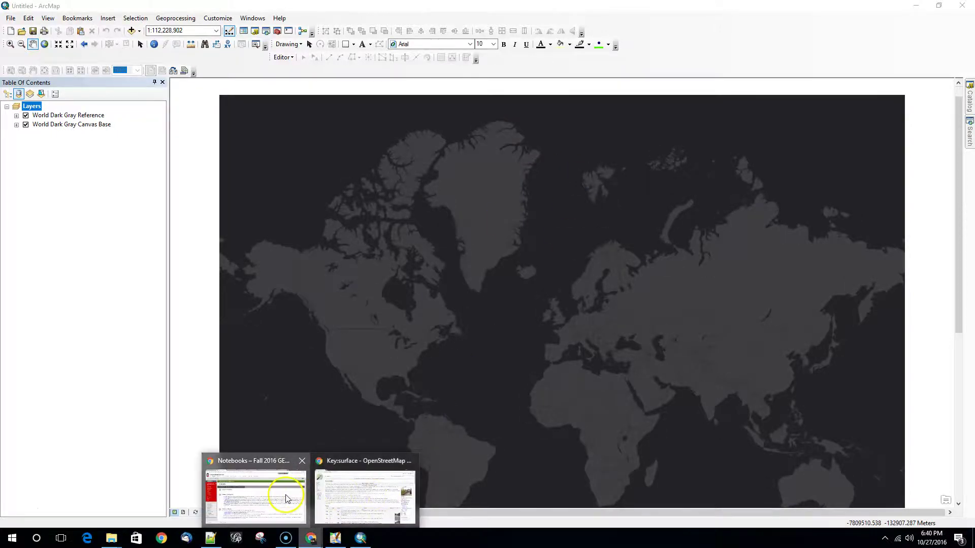
left_click(286, 499)
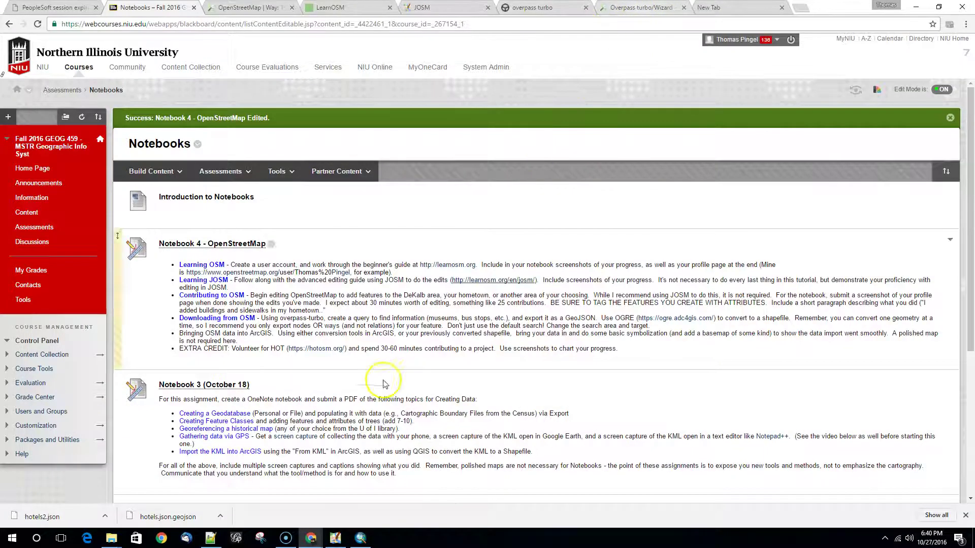
mouse_move(311, 537)
left_click(368, 505)
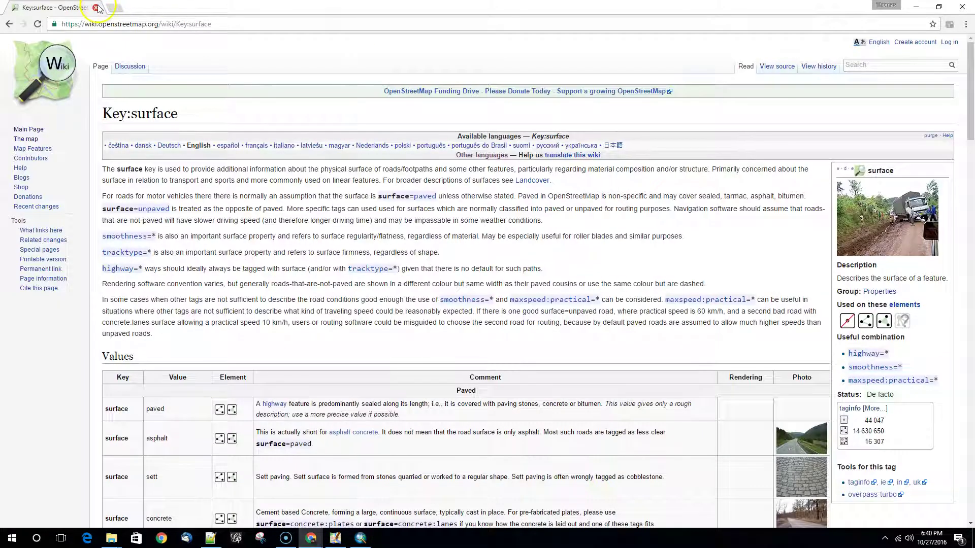
left_click(96, 8)
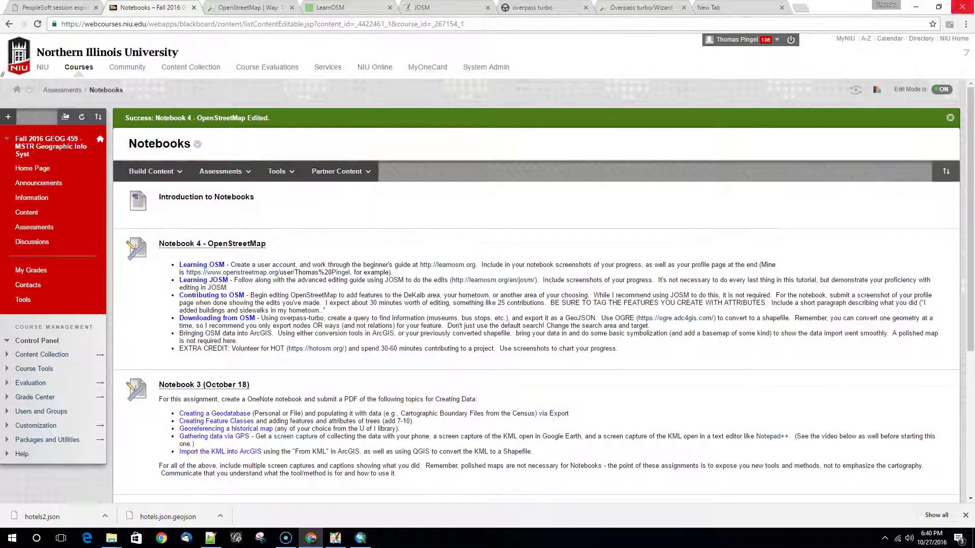
left_click(916, 7)
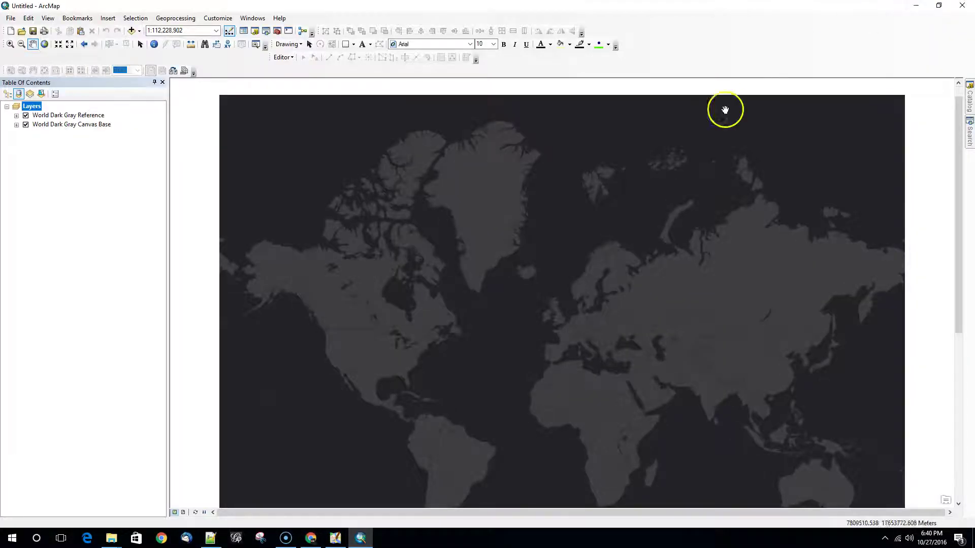
- Restore the ArcMap window, move it aside, and open the desktop hotels folder
left_click(939, 5)
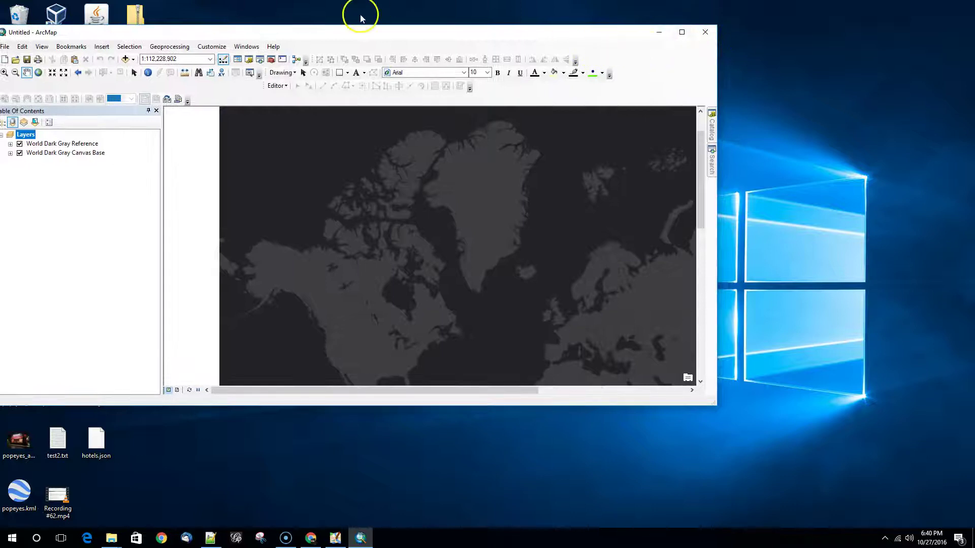
left_click_drag(339, 37, 553, 37)
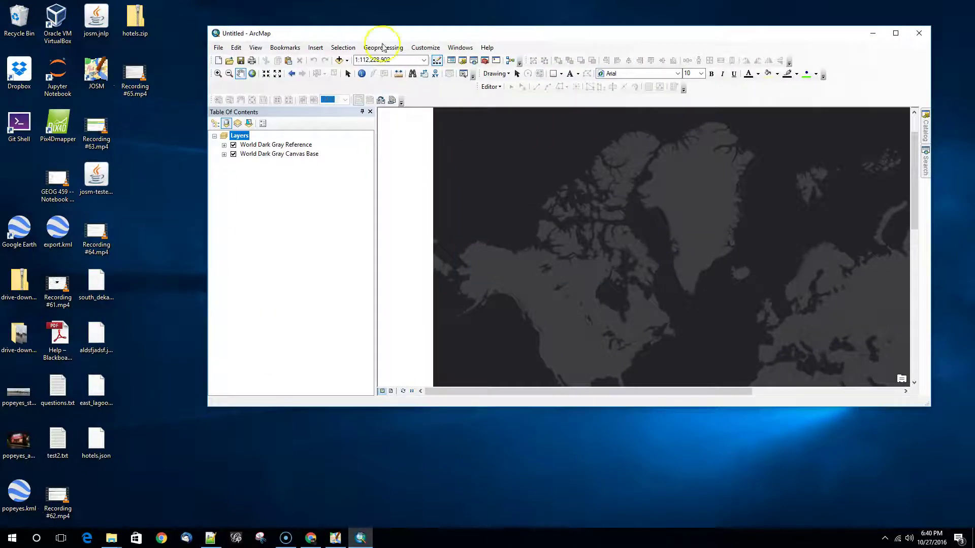
left_click_drag(463, 34, 406, 113)
double_click(481, 71)
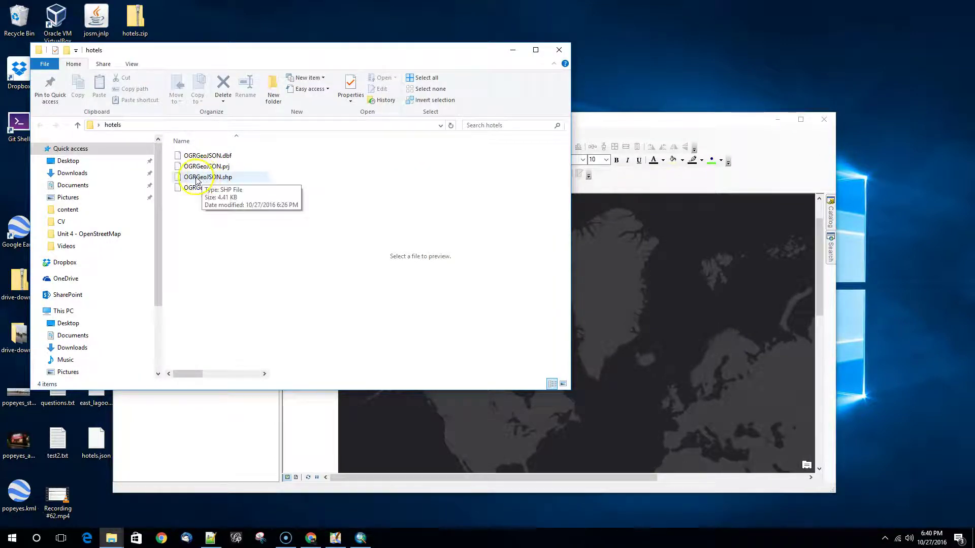
- Drag OGRGeoJSON.shp onto the map as a layer and maximize ArcMap again
mouse_move(197, 180)
left_mouse_down()
mouse_move(294, 196)
mouse_move(655, 314)
left_mouse_up()
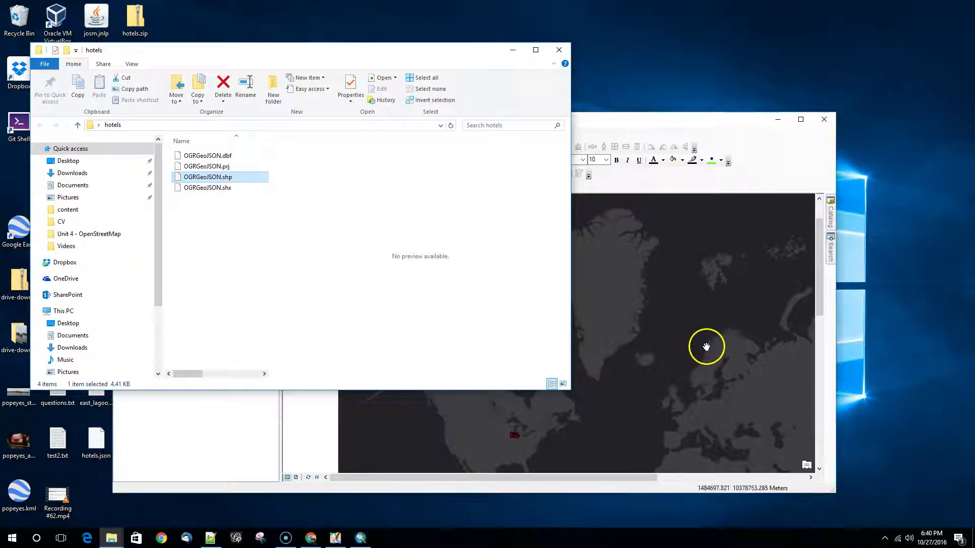
left_click(660, 121)
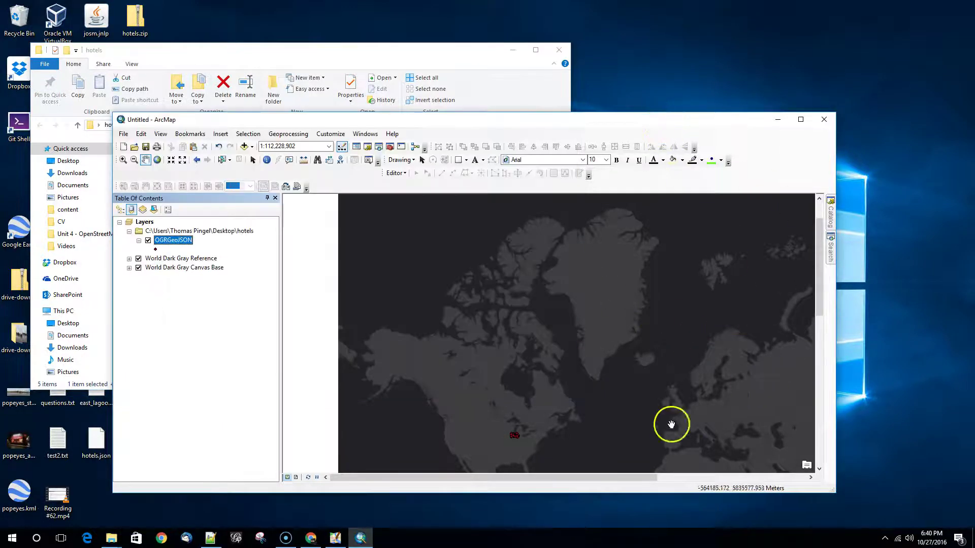
left_click(801, 120)
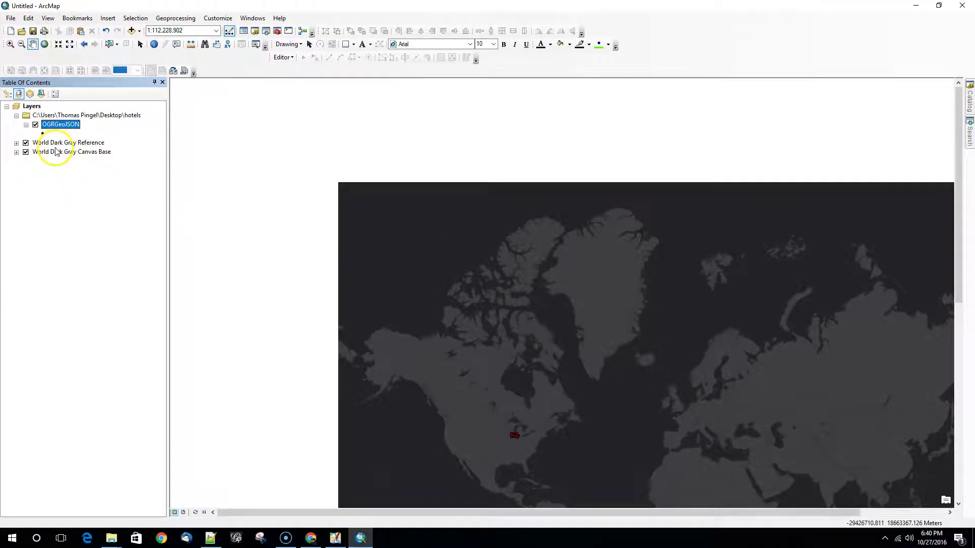
- Close the basemap gallery without adding one, then zoom in on the Chicago-area hotel points
left_click(139, 31)
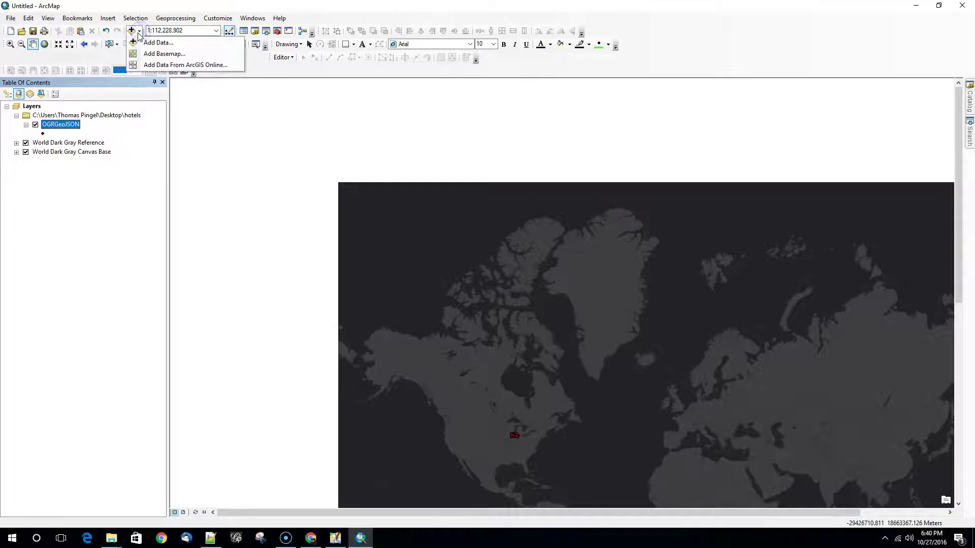
left_click(164, 54)
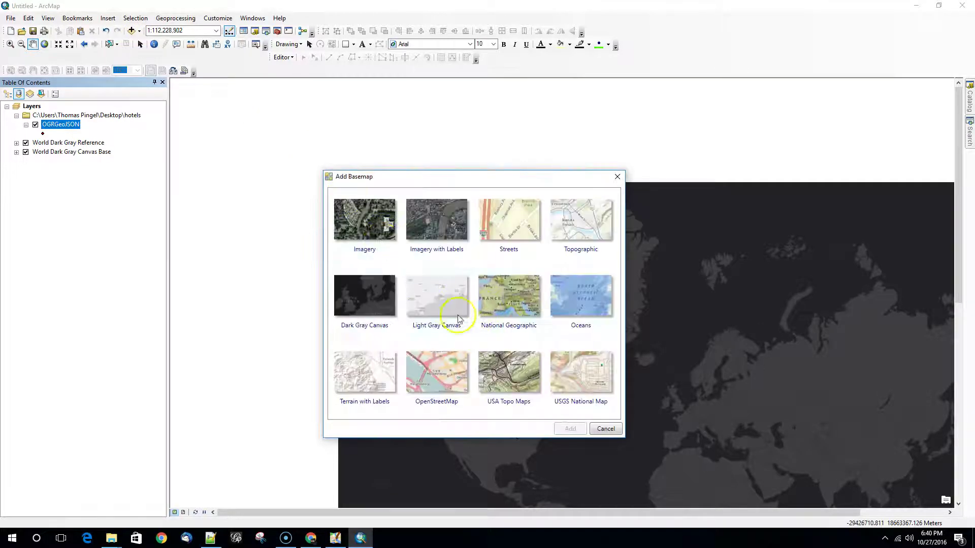
left_click(619, 429)
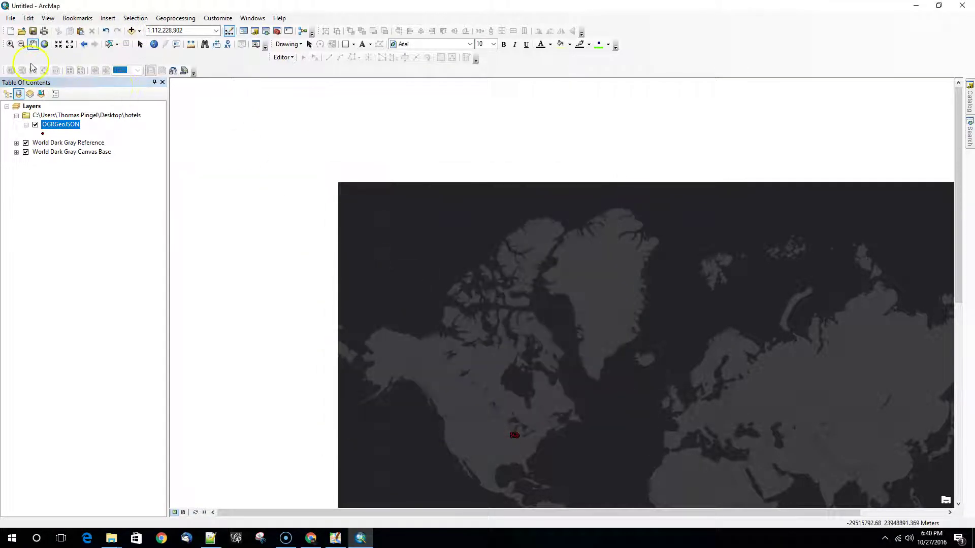
left_click(10, 44)
mouse_move(519, 427)
left_mouse_down()
mouse_move(508, 427)
mouse_move(530, 439)
left_mouse_up()
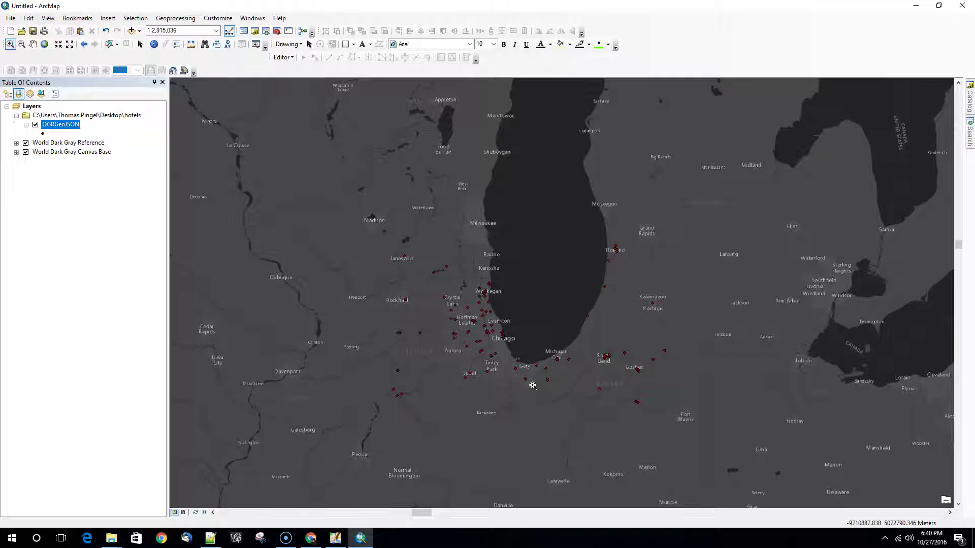
- Search for json tools and open JSON To Features
left_click(970, 133)
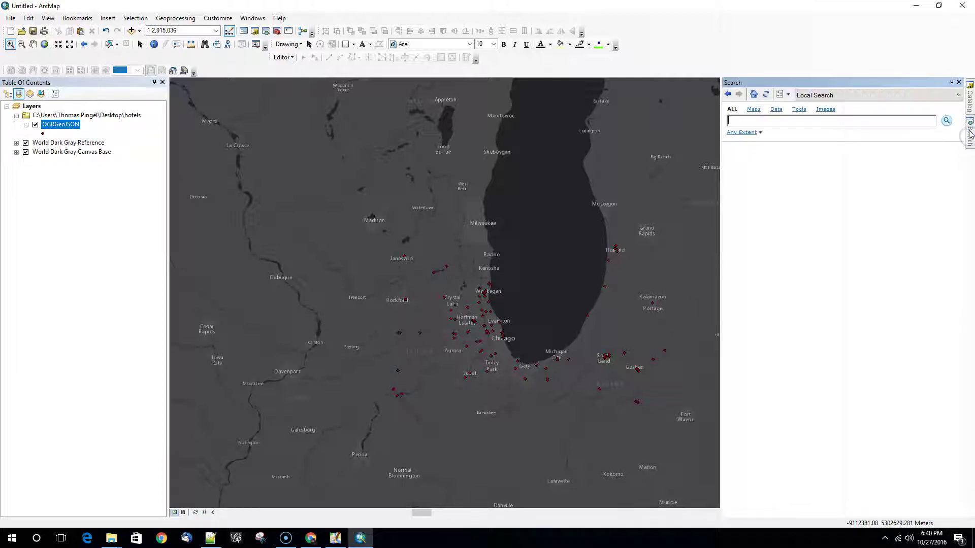
left_click(818, 131)
key("Return")
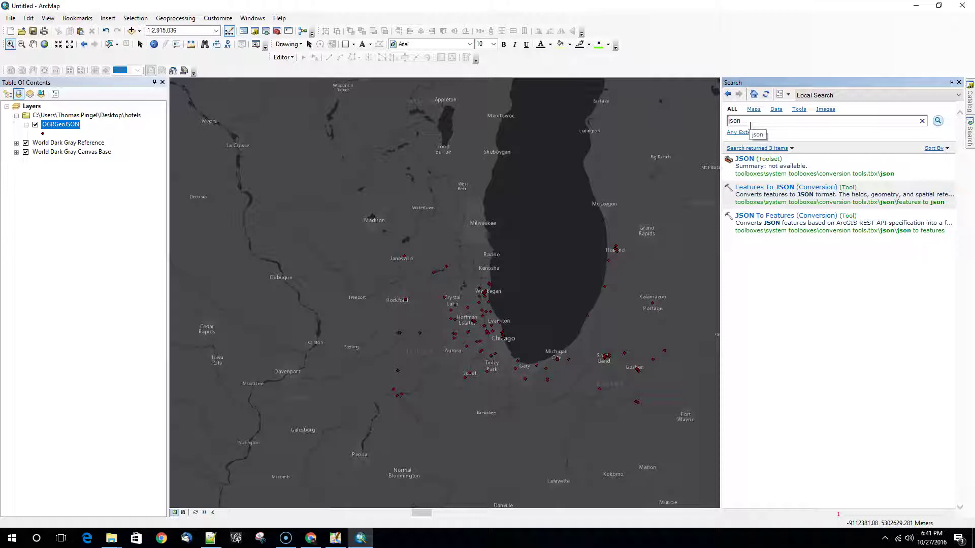
left_click(768, 217)
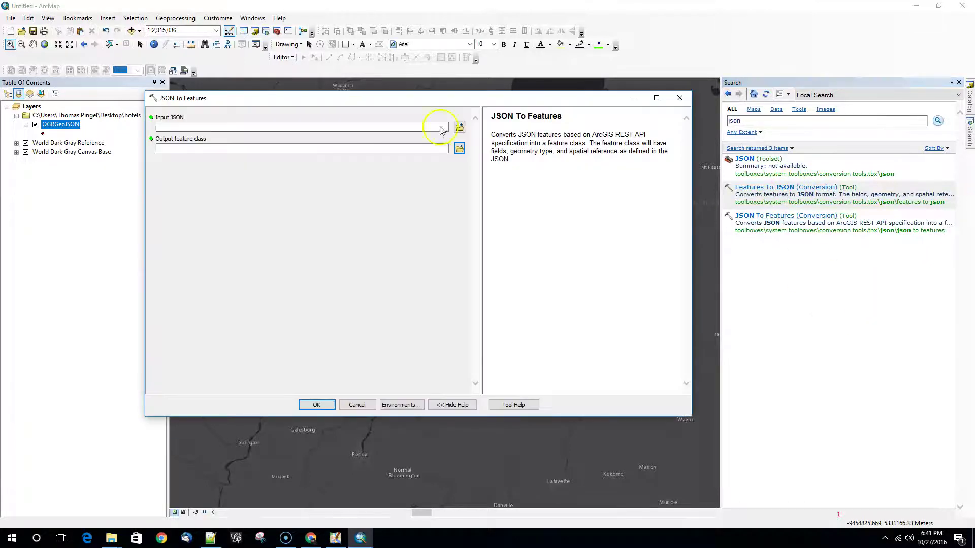
- Set the Desktop's hotels2.json as the input JSON file
left_click(459, 127)
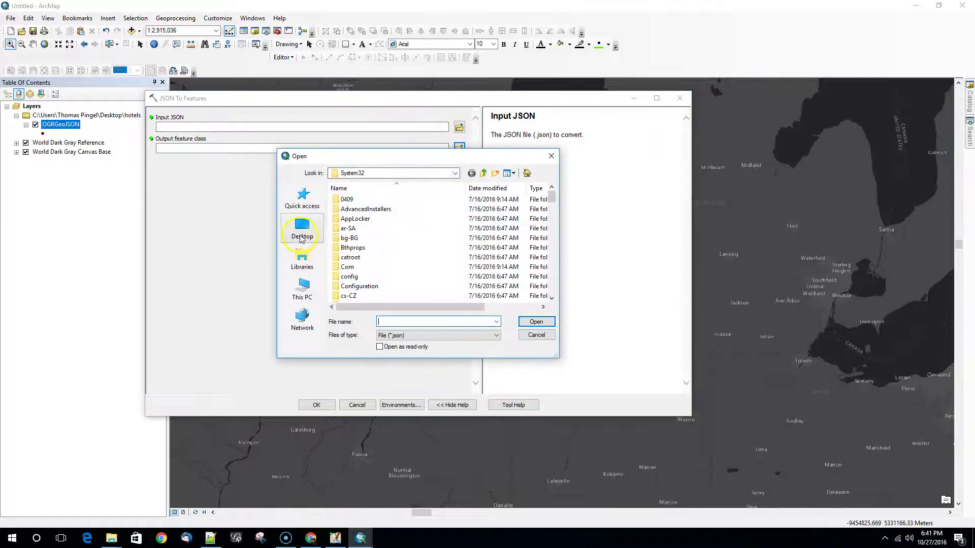
left_click(302, 232)
scroll(409, 259, "down", 5)
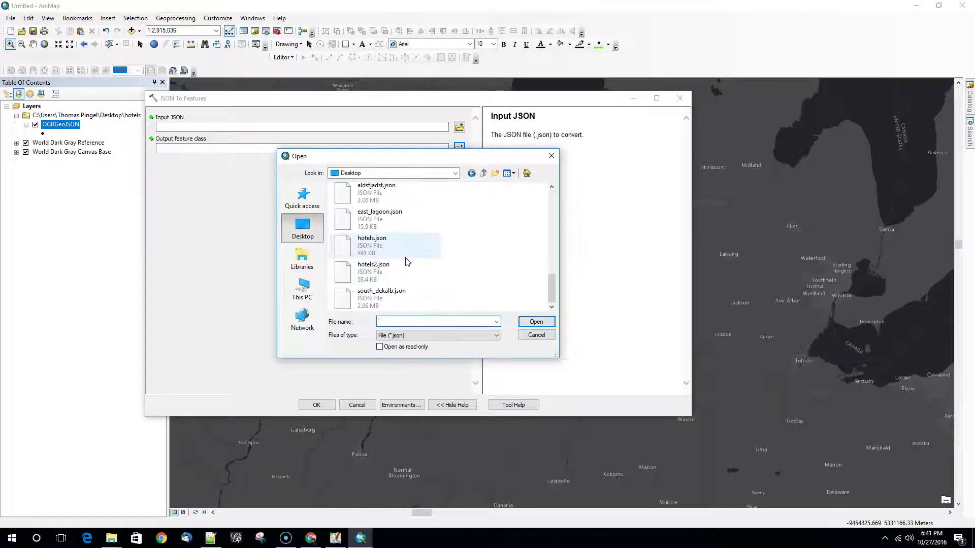
left_click(381, 271)
left_click(533, 322)
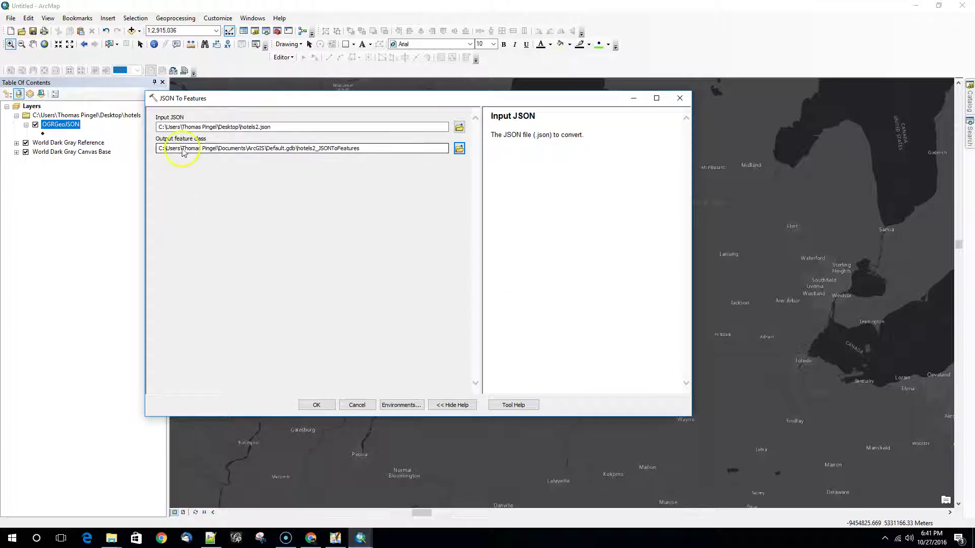
- Replace the default output path with c:\Temp\hotels.shp and browse for an output location
left_click_drag(384, 150, 113, 142)
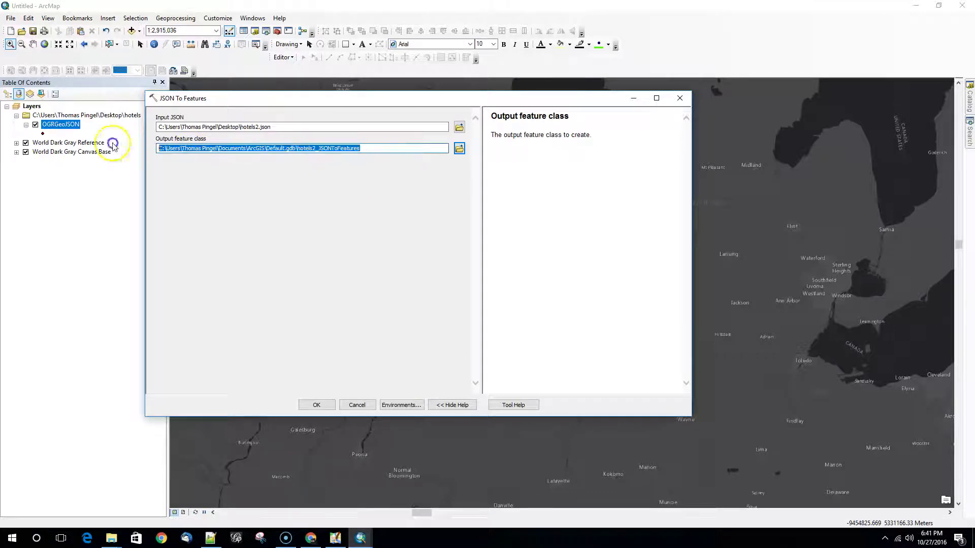
type("c:\\temp\\hotels")
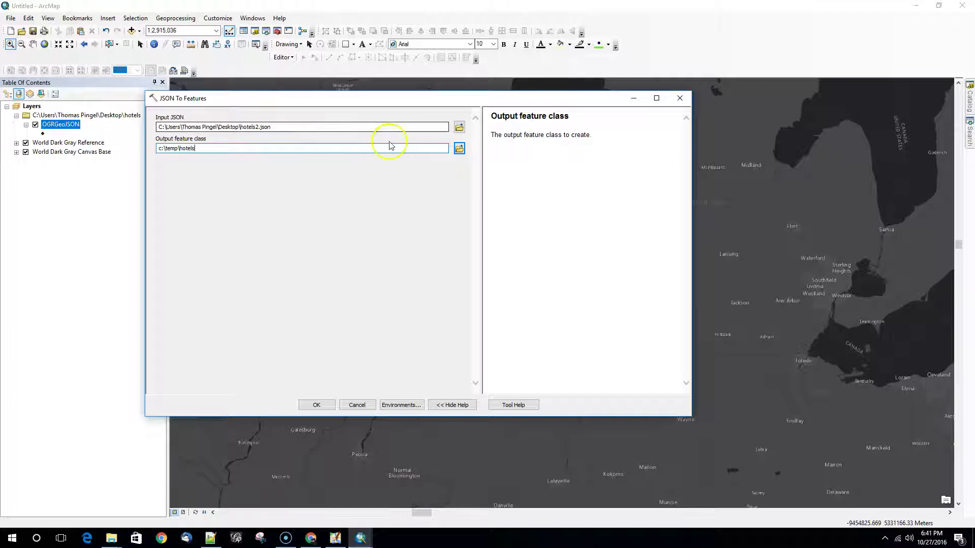
left_click(460, 148)
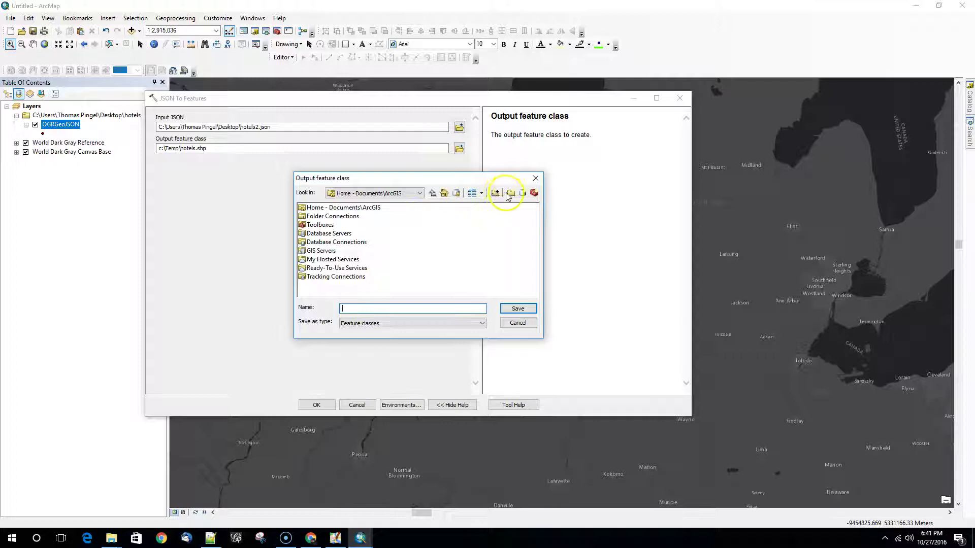
- Create a new folder named hotels_shp on the Desktop
left_click(419, 193)
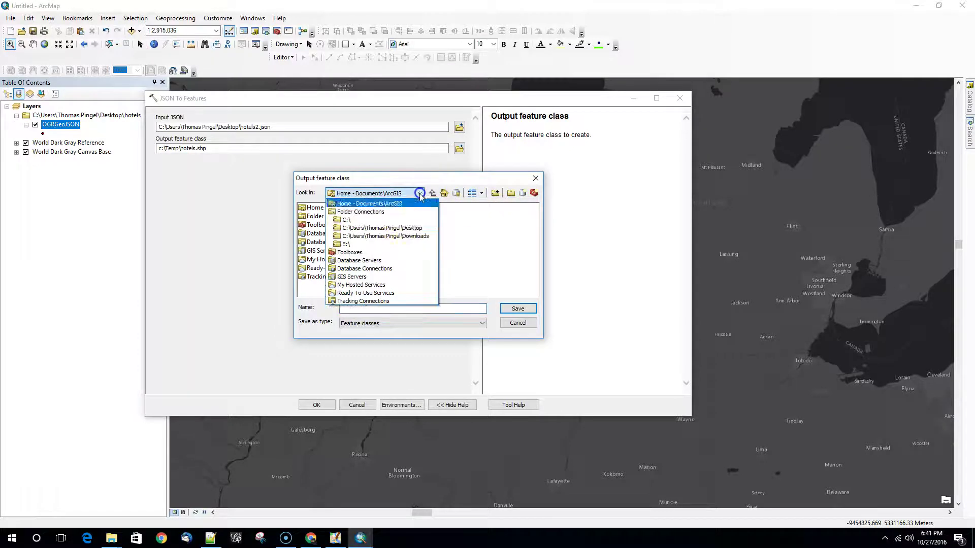
left_click(391, 228)
left_click(510, 195)
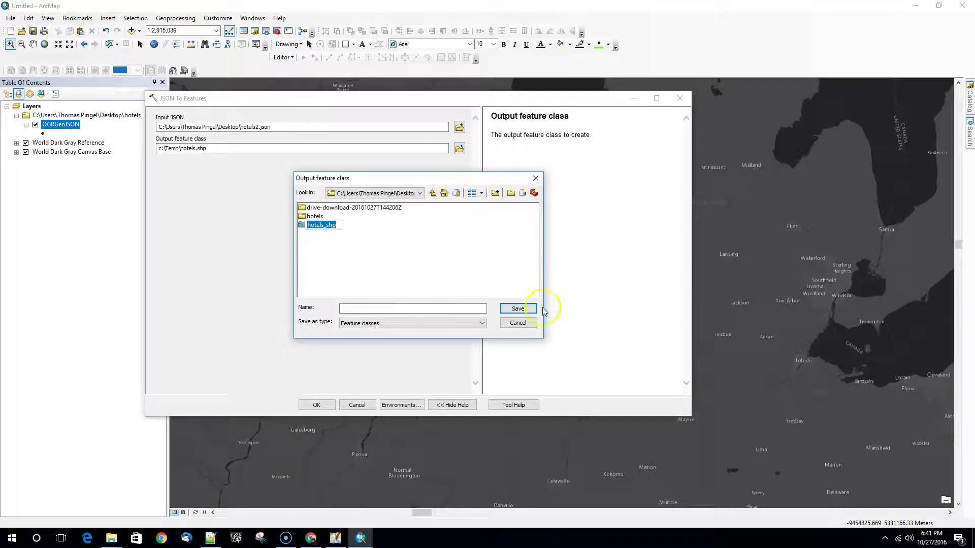
left_click(483, 291)
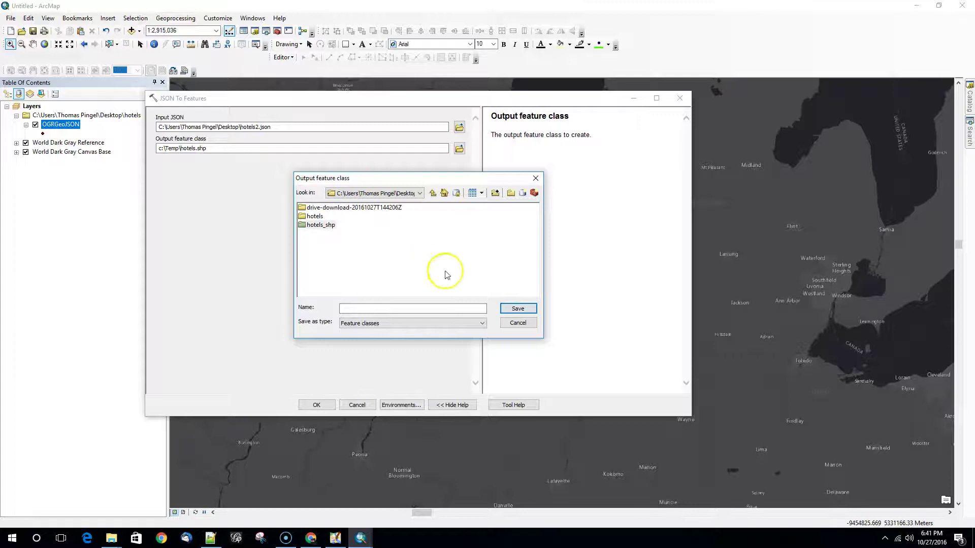
- Enter hotels.shp as the output feature class name and confirm it
left_click(411, 307)
left_click(405, 310)
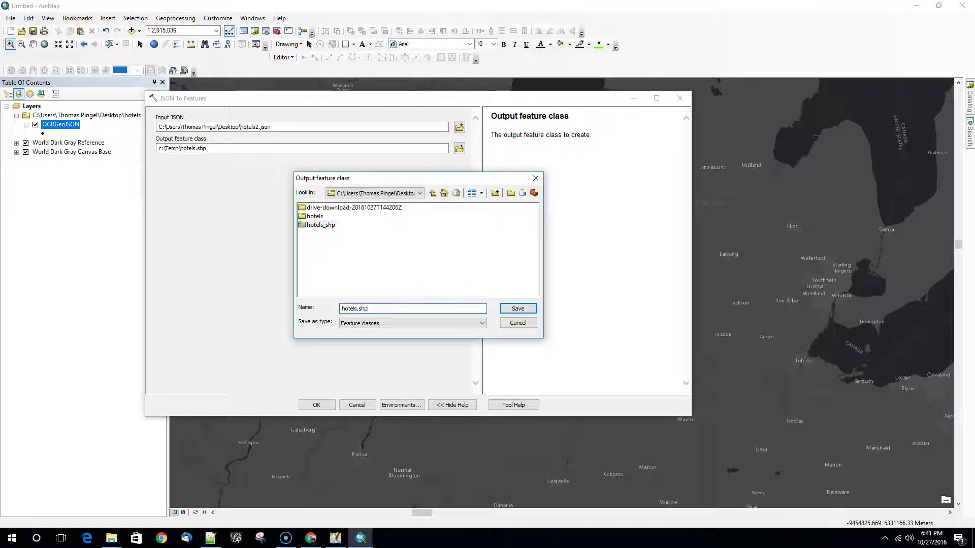
type("hotels.shp")
left_click(525, 310)
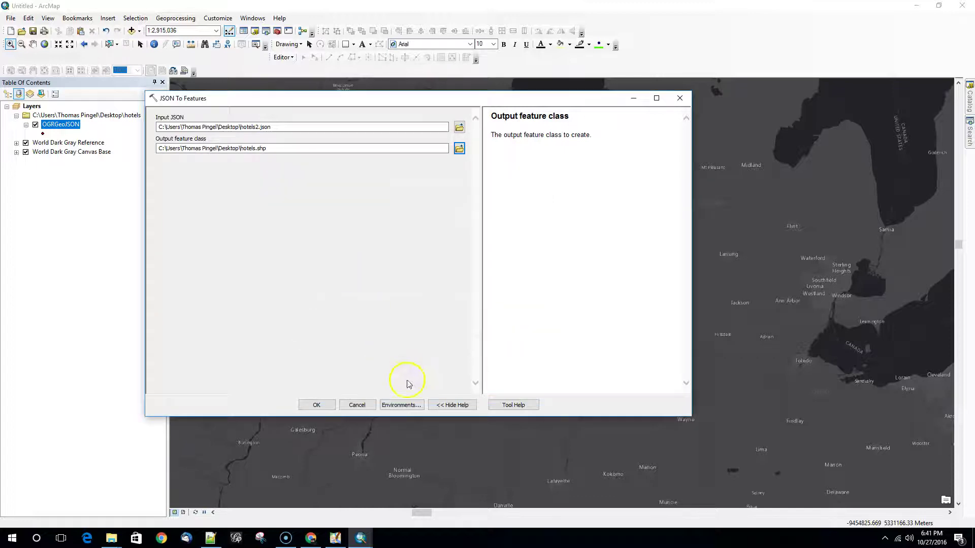
- Run JSON To Features, read the ERROR 001143 failure in Results, then close Results
left_click(317, 404)
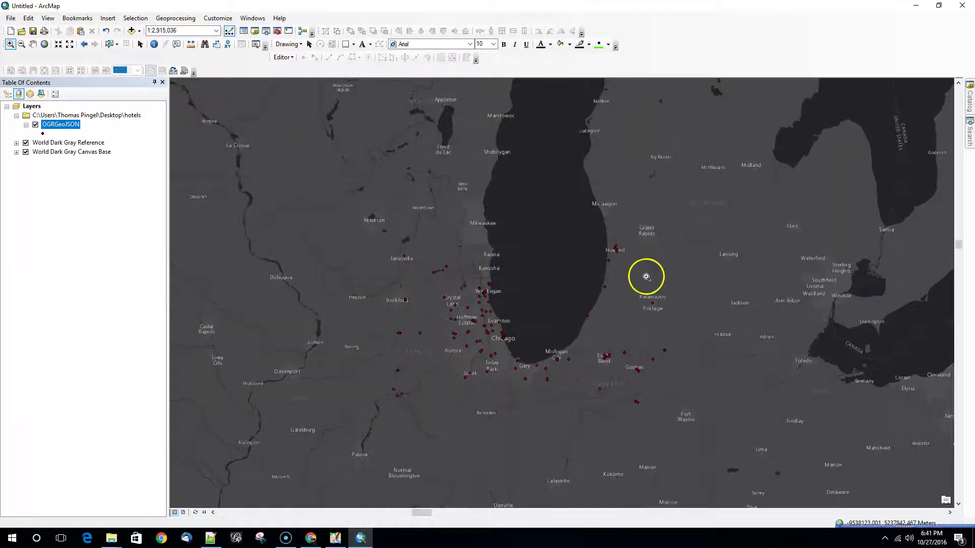
left_click(911, 518)
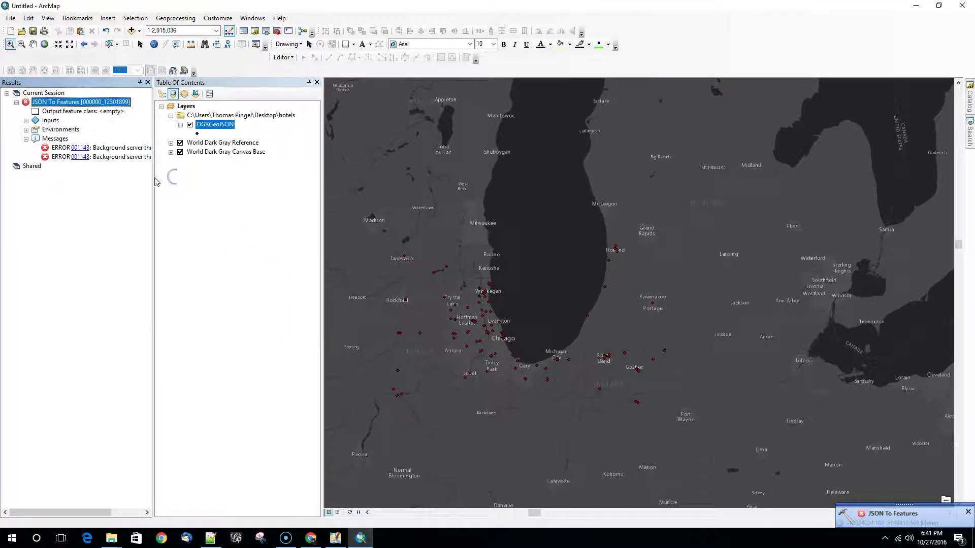
left_click_drag(153, 177, 177, 178)
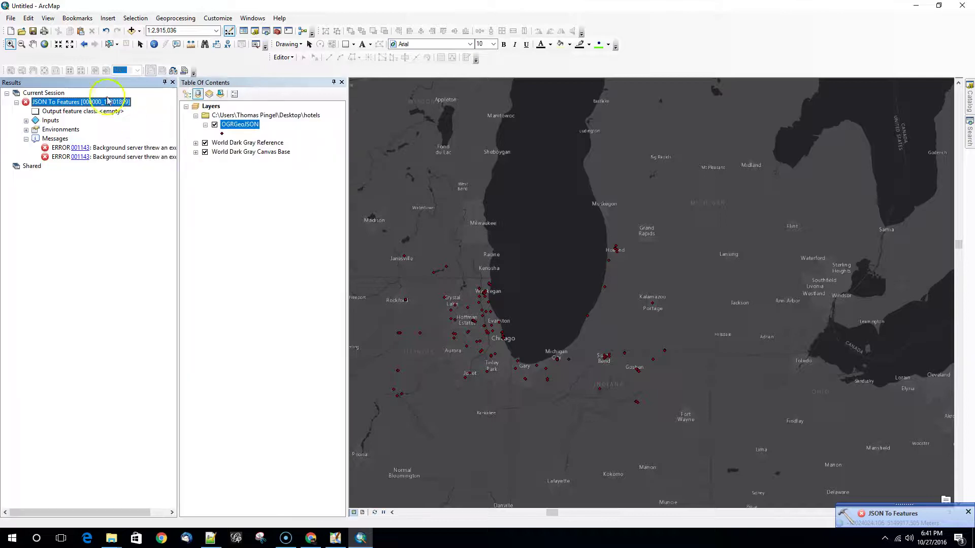
left_click(75, 112)
left_click(145, 224)
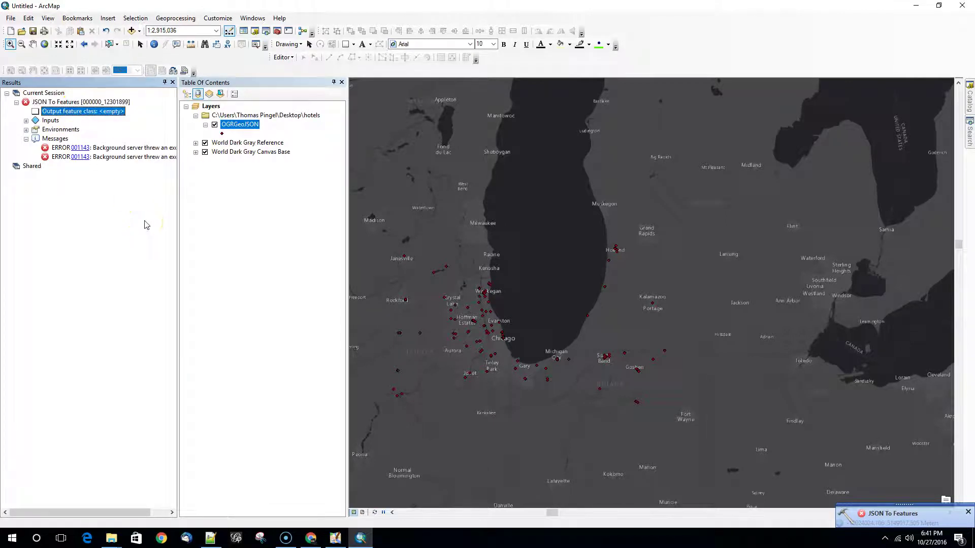
left_click(173, 82)
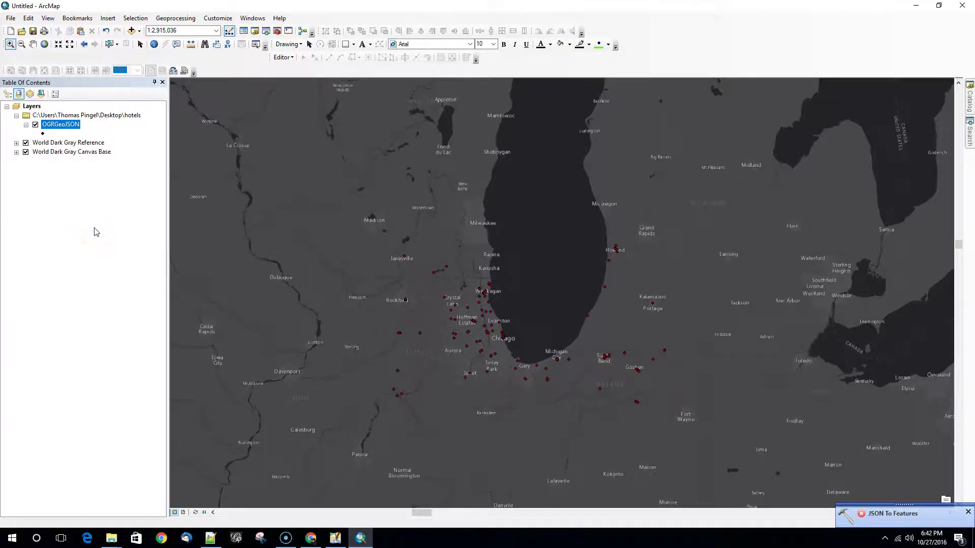
- Bring up Chrome's overpass turbo tab and dismiss the GeoJSON export text
left_click(162, 538)
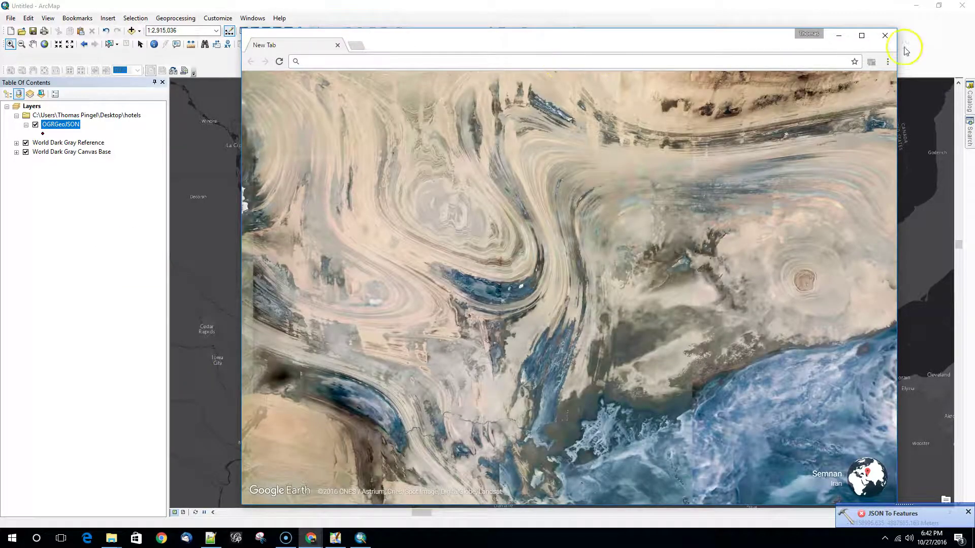
left_click(885, 36)
left_click(311, 539)
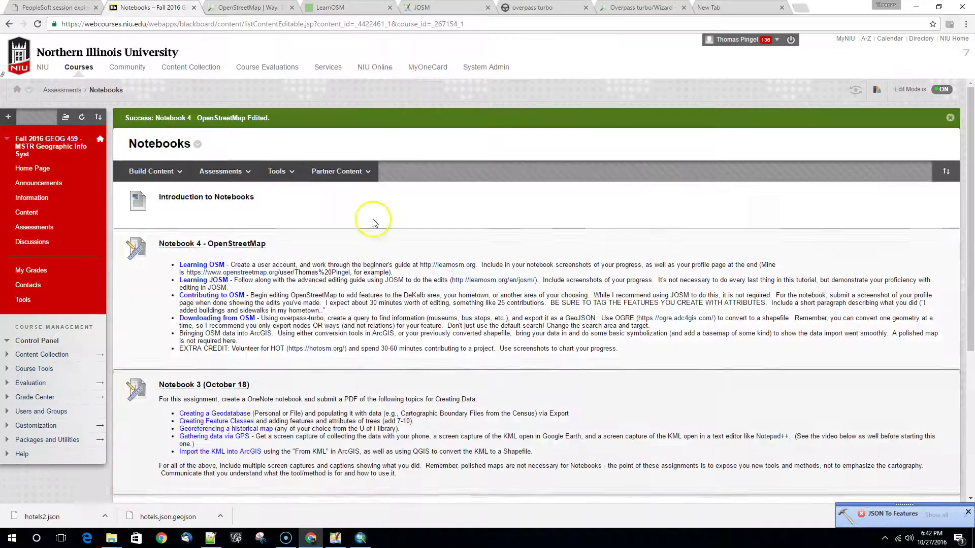
left_click(543, 9)
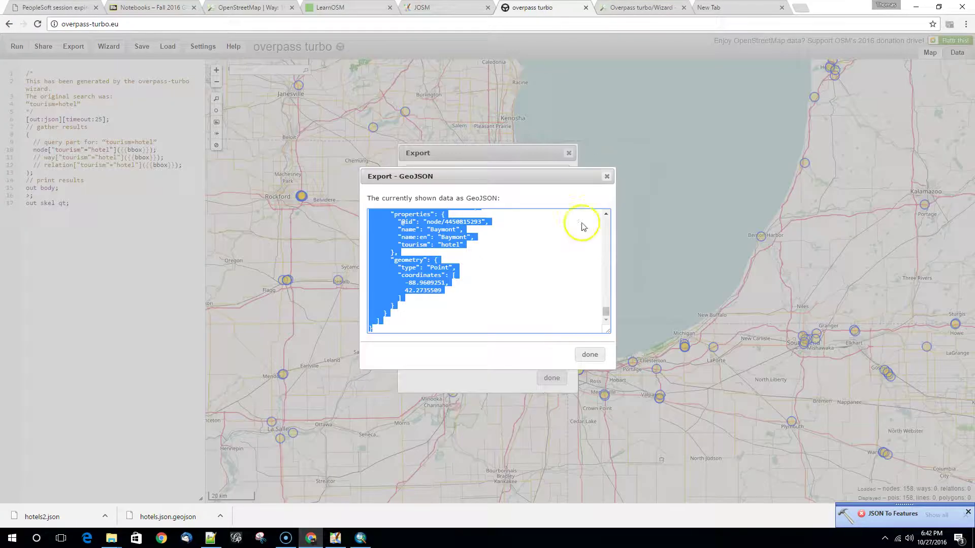
left_click(591, 353)
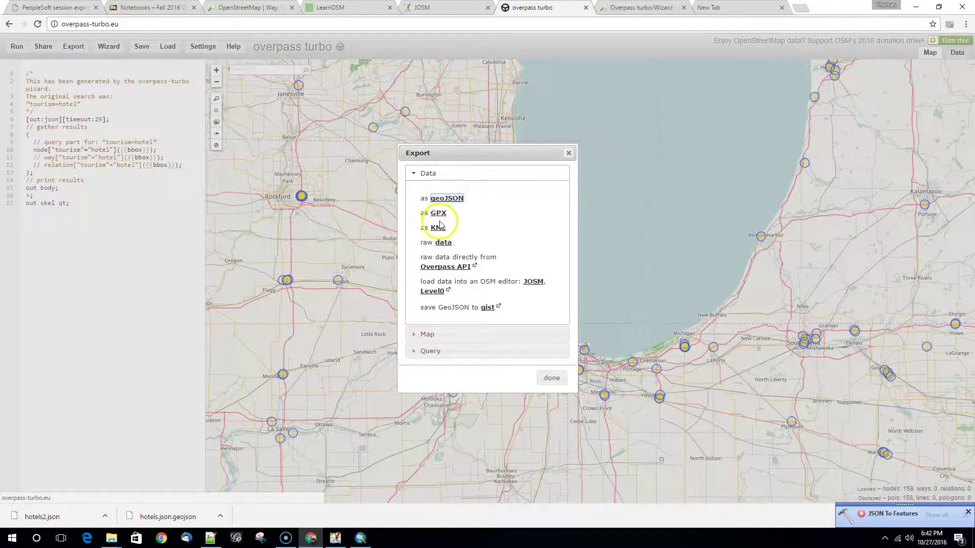
- Export the query results as KML, saved on the Desktop as hotels.kml
left_click(948, 509)
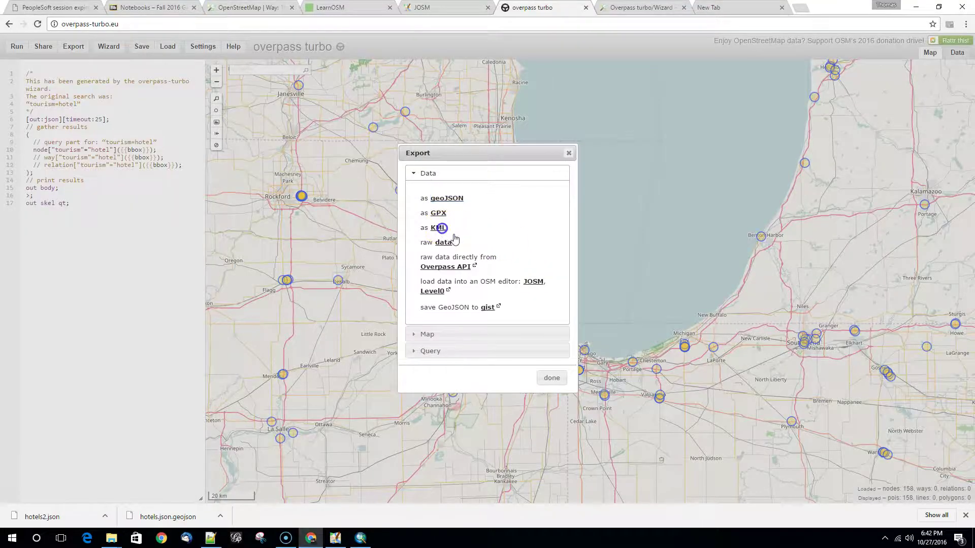
left_click(441, 235)
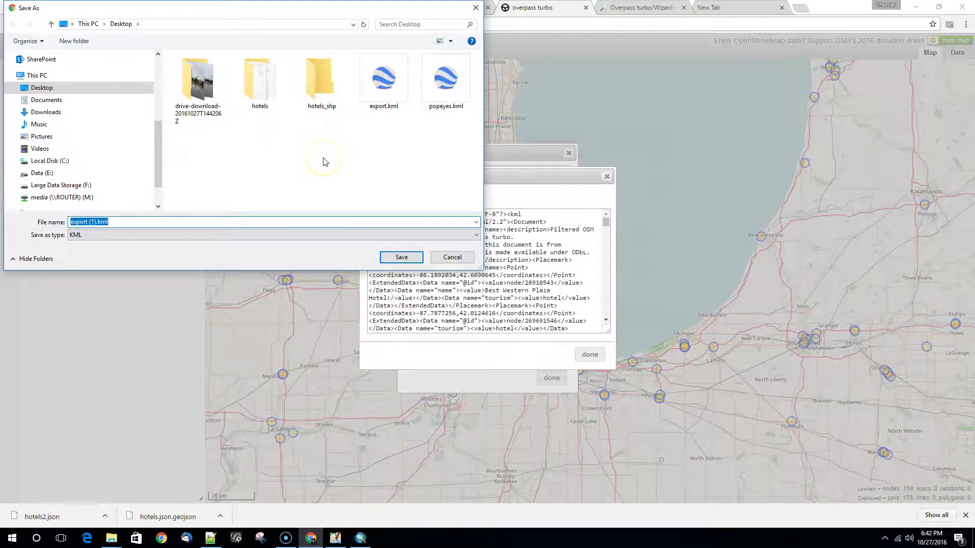
type("hotels.kml")
left_click(402, 258)
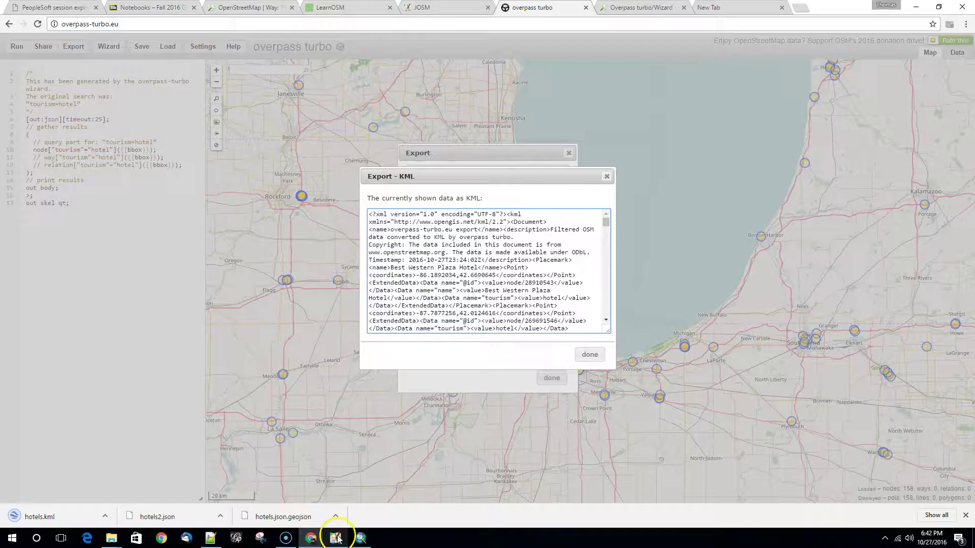
left_click(360, 539)
- Search for kml tools and open From KML > KML To Layer
left_click(970, 129)
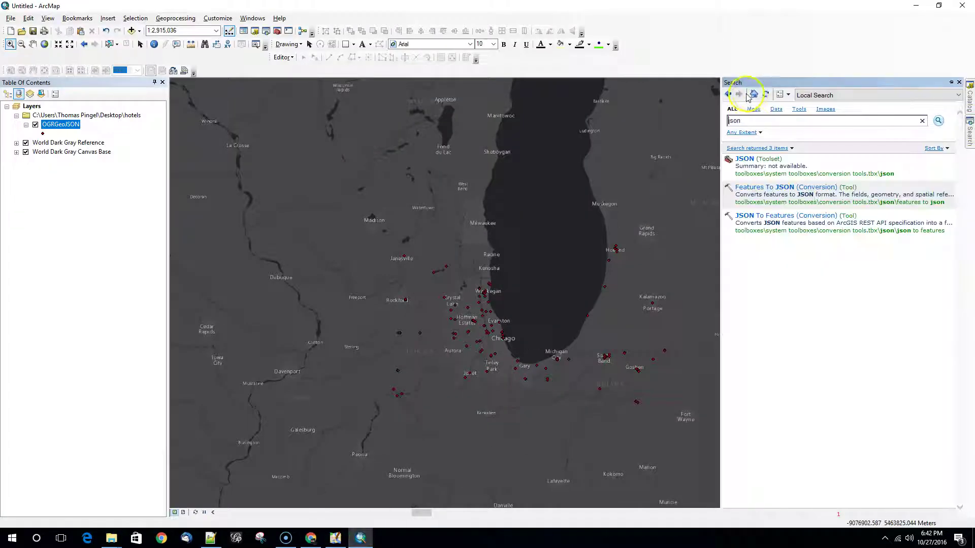
left_click(752, 121)
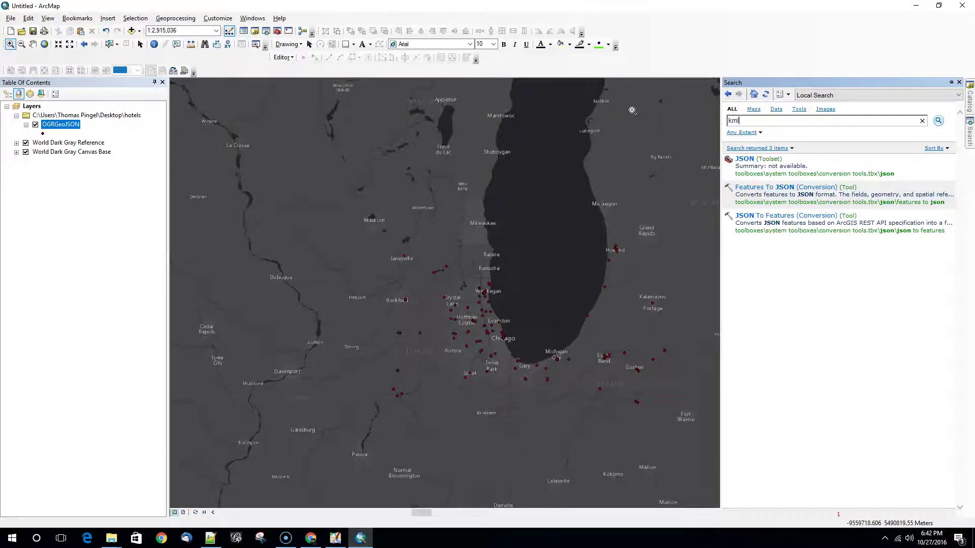
type("kml")
key("Return")
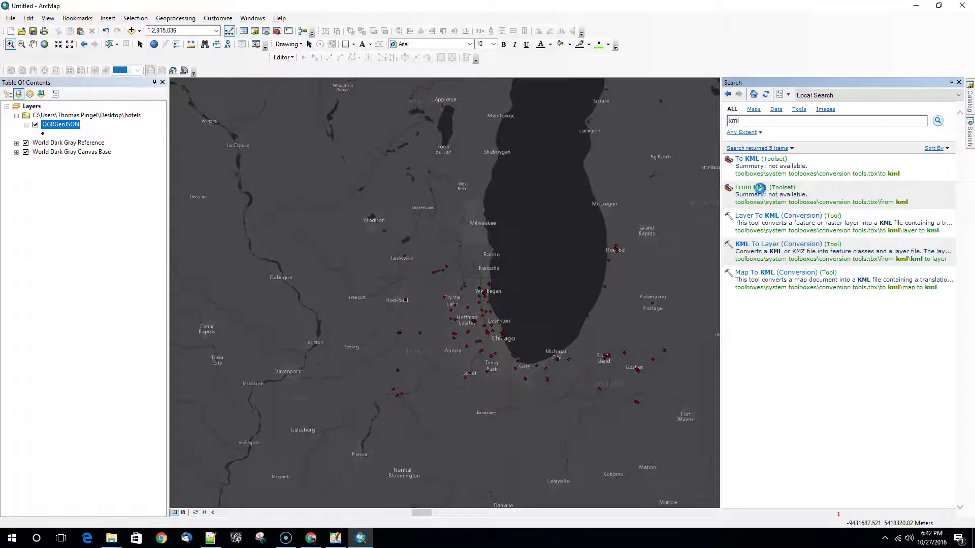
left_click(760, 187)
left_click(802, 187)
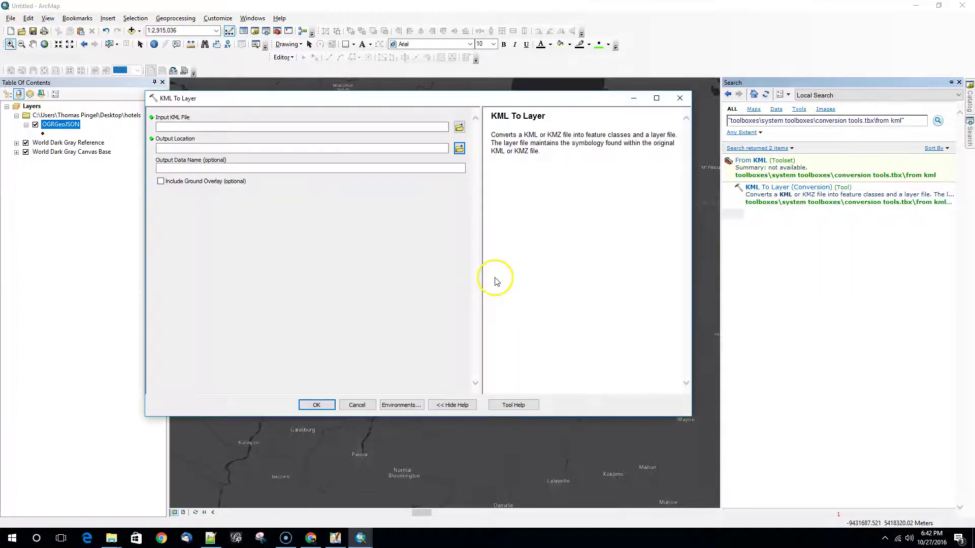
- Set the Desktop's hotels.kml as the Input KML File
left_click(459, 127)
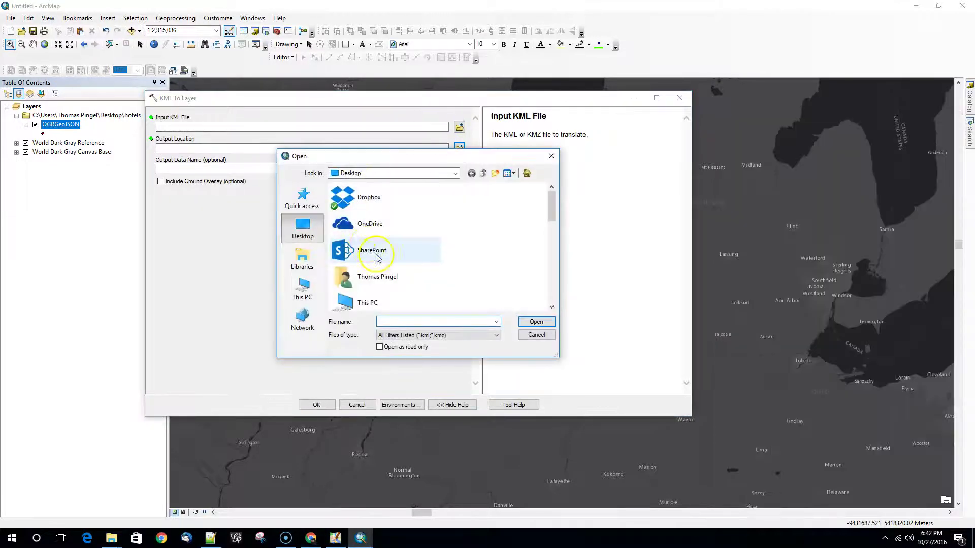
scroll(384, 263, "down", 5)
left_click(371, 272)
left_click(536, 321)
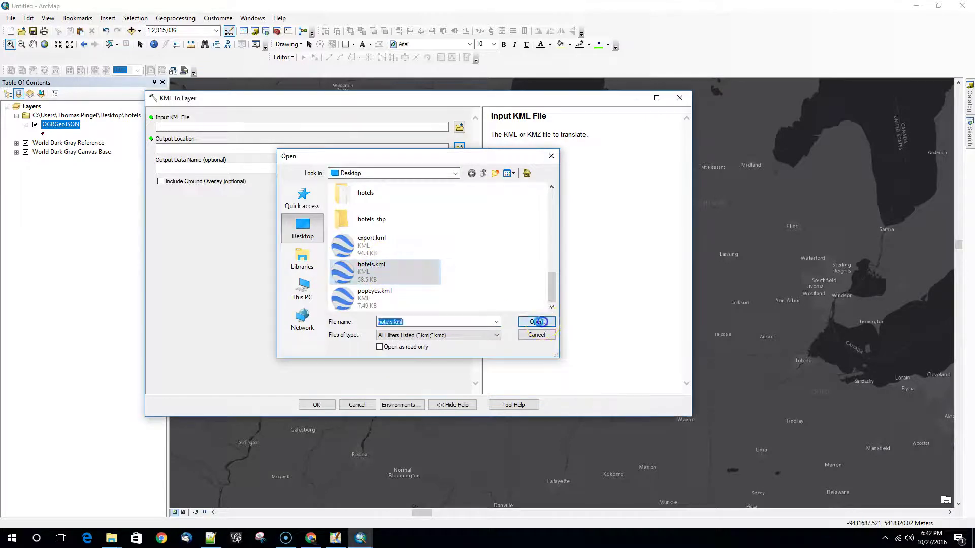
- Browse into Desktop\hotels_shp for the output, then cancel after an object-not-found warning
left_click(281, 148)
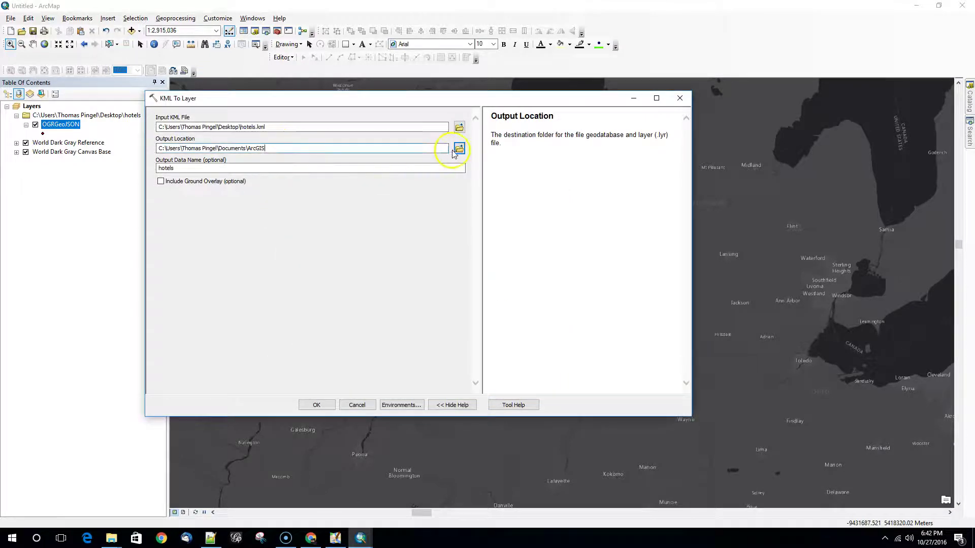
left_click(458, 148)
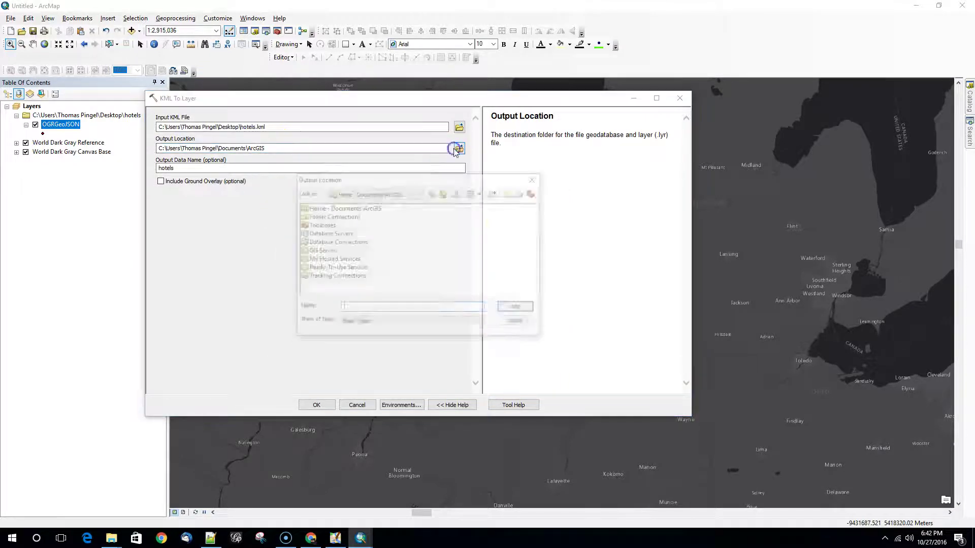
left_click(412, 194)
left_click(402, 229)
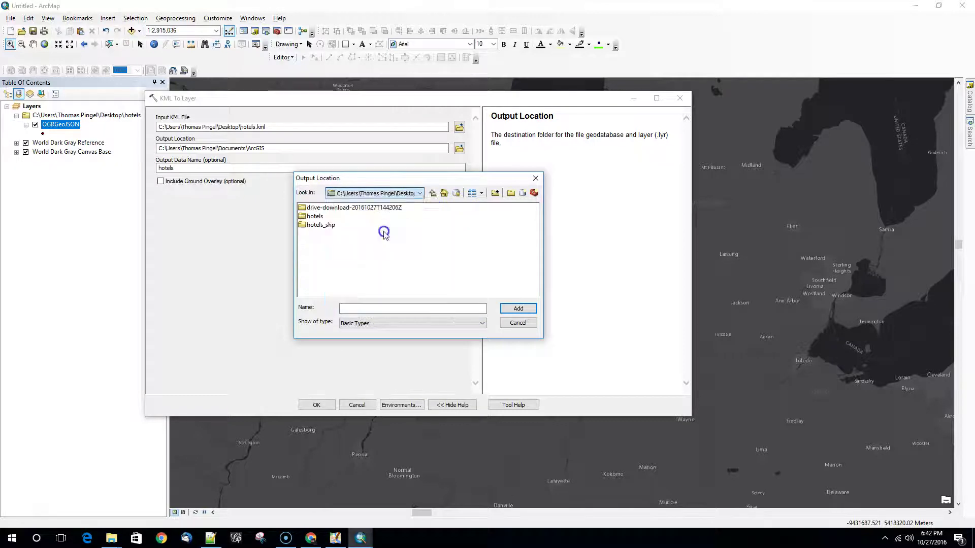
double_click(320, 225)
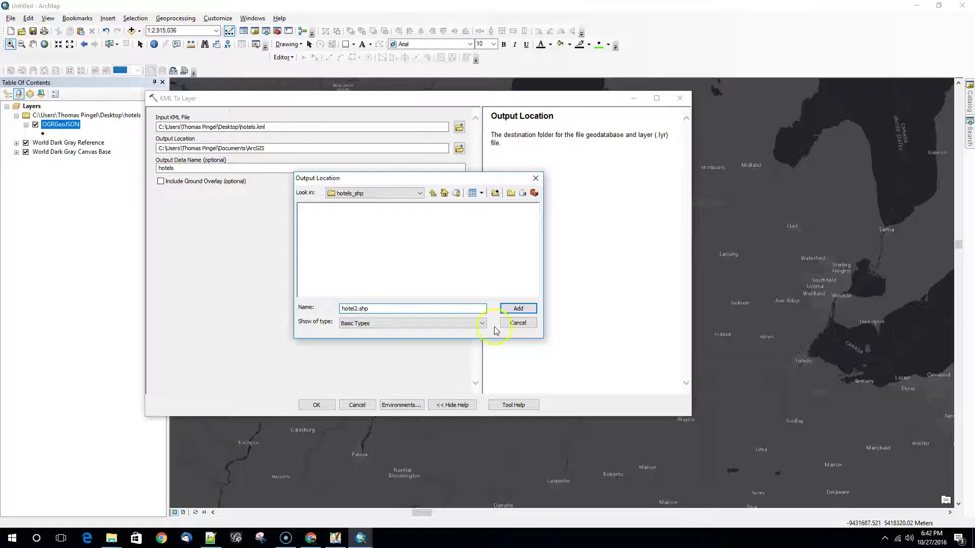
left_click(515, 309)
left_click(523, 302)
left_click(514, 324)
- Choose Desktop\hotels_shp as the KML To Layer output location
left_click(459, 147)
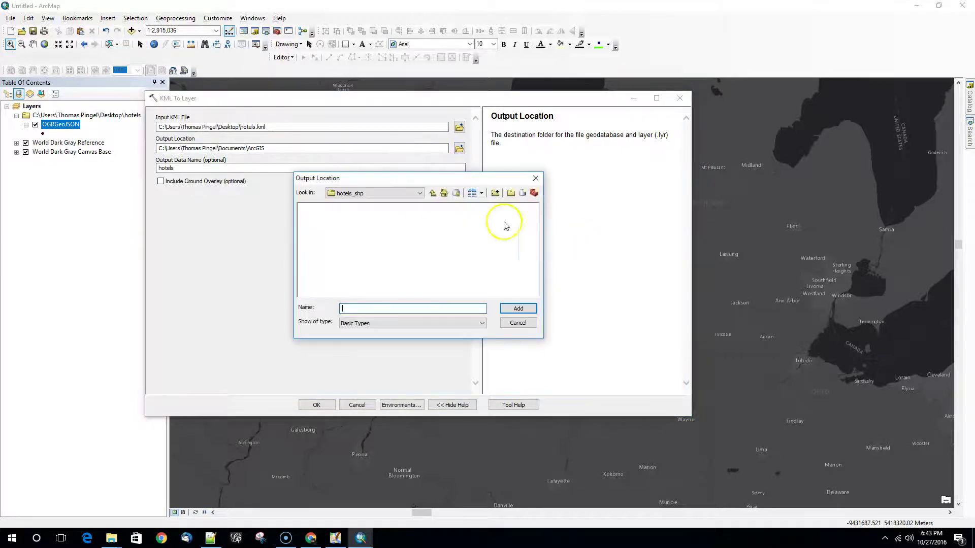
left_click(422, 193)
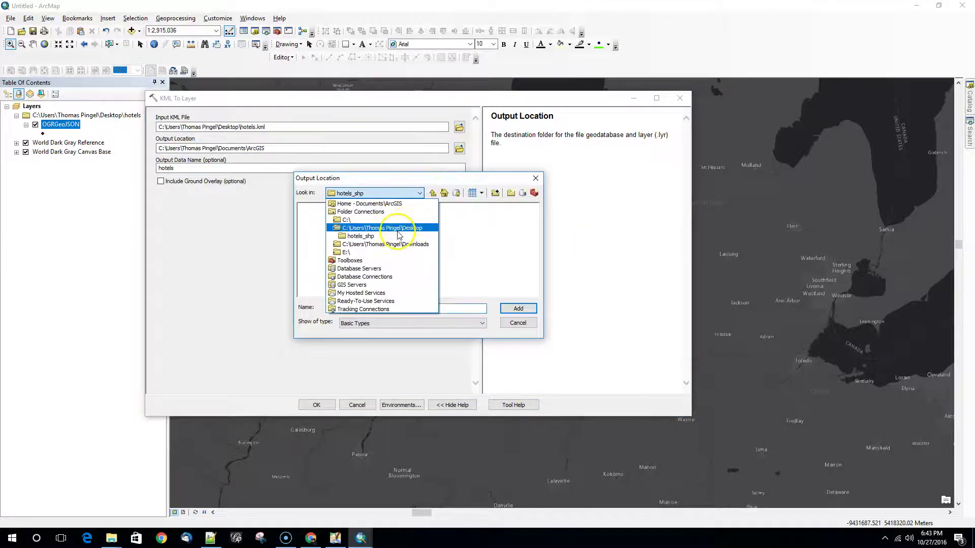
left_click(350, 222)
left_click(321, 224)
left_click(518, 309)
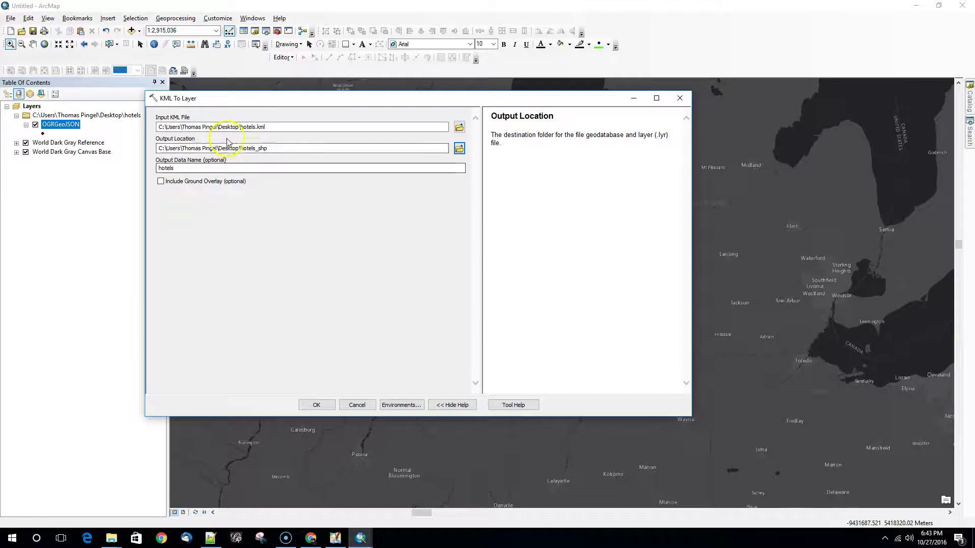
- Change the output data name to hotels2 and run the KML To Layer conversion
left_click(184, 169)
type("2.shp")
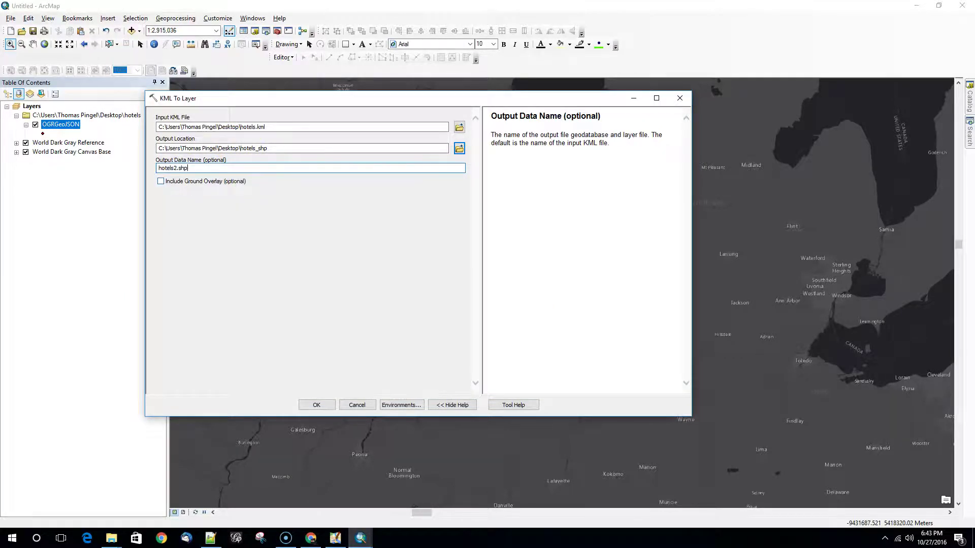
left_click(316, 405)
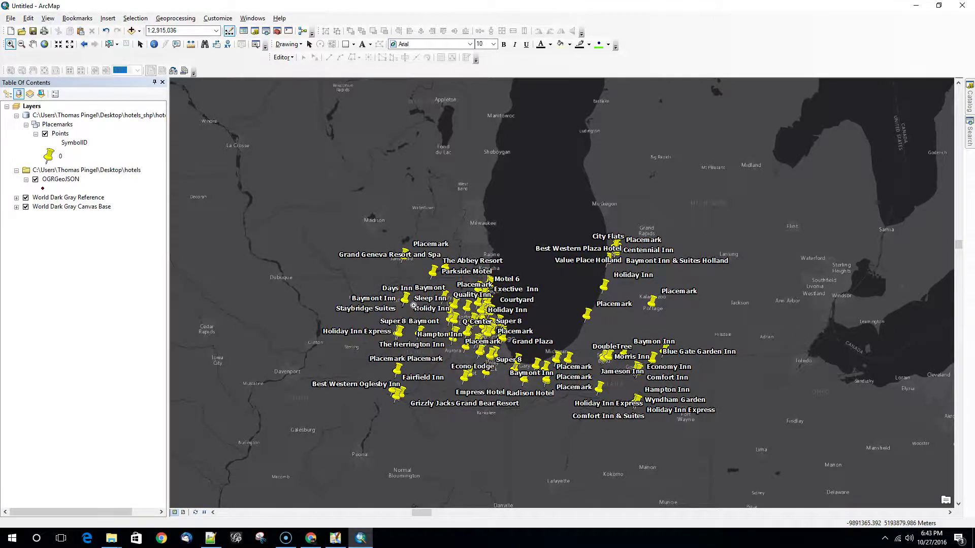
- Zoom the map in to about 1:2,000,000 around the labeled Chicago-area hotel pins
scroll(654, 380, "up", 2)
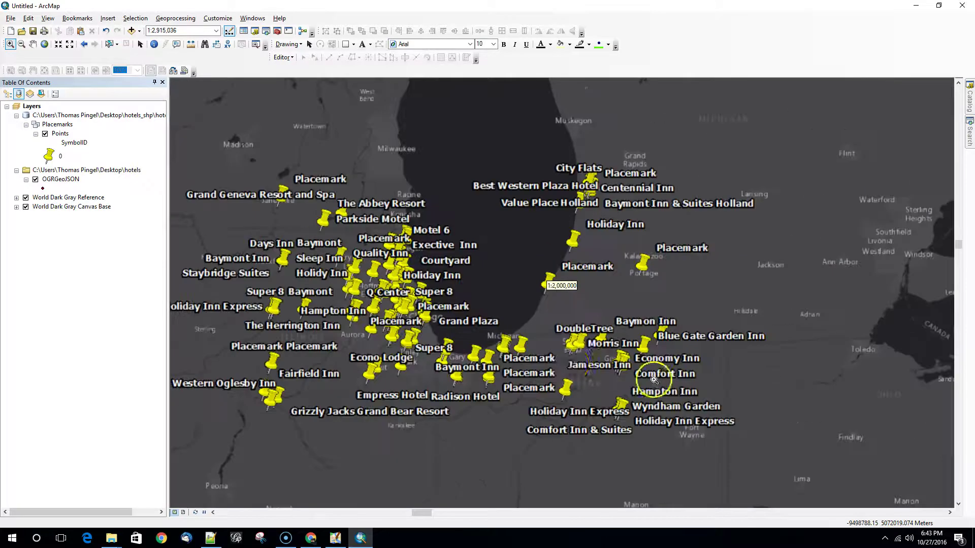